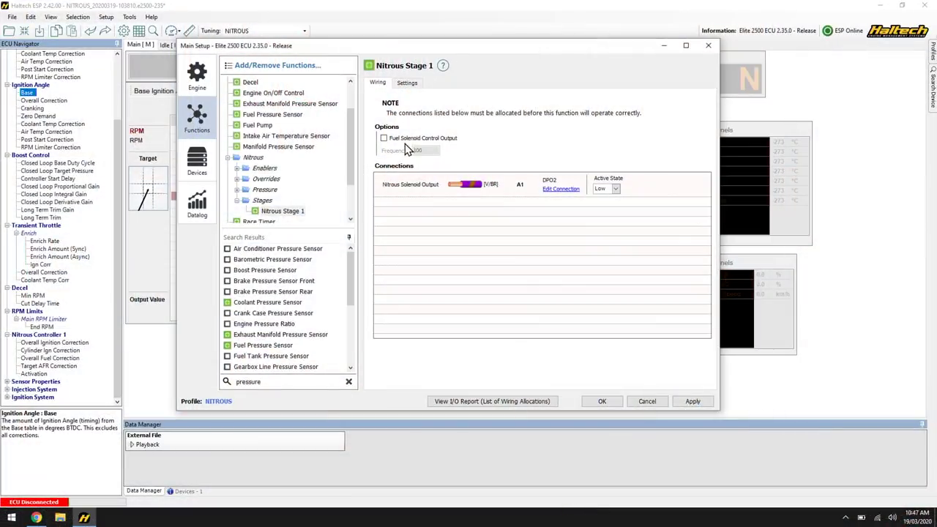
Enable progressive control in the Nitrous Stage 1 settings.
click(417, 140)
click(407, 83)
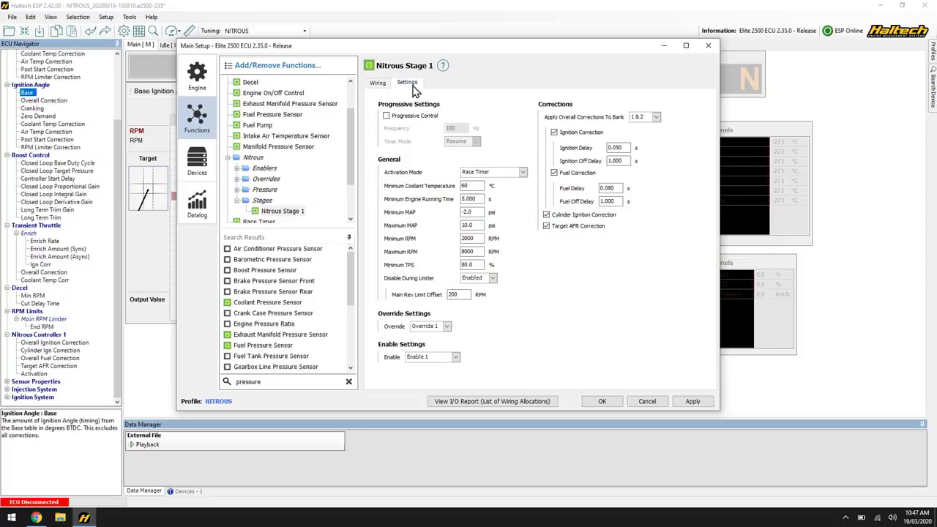
click(409, 120)
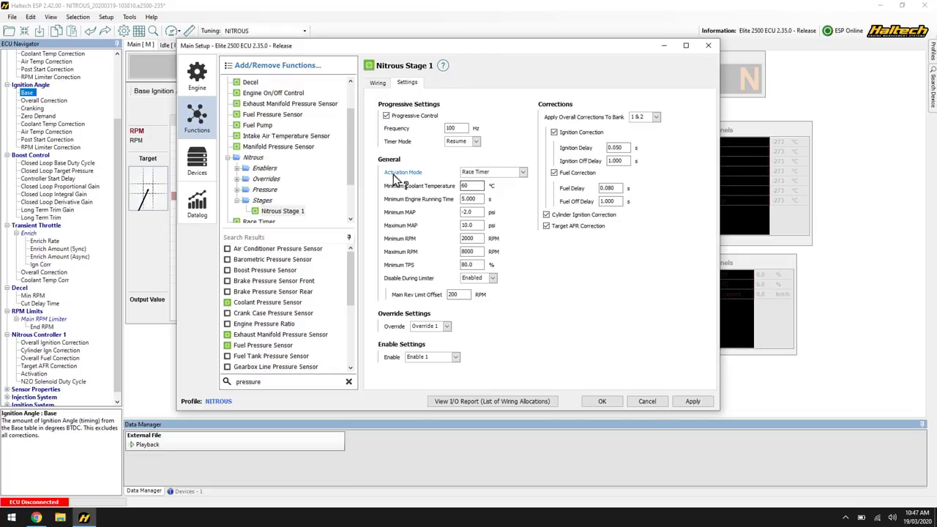
Review the available timer modes and activation modes for Nitrous Stage 1.
click(475, 142)
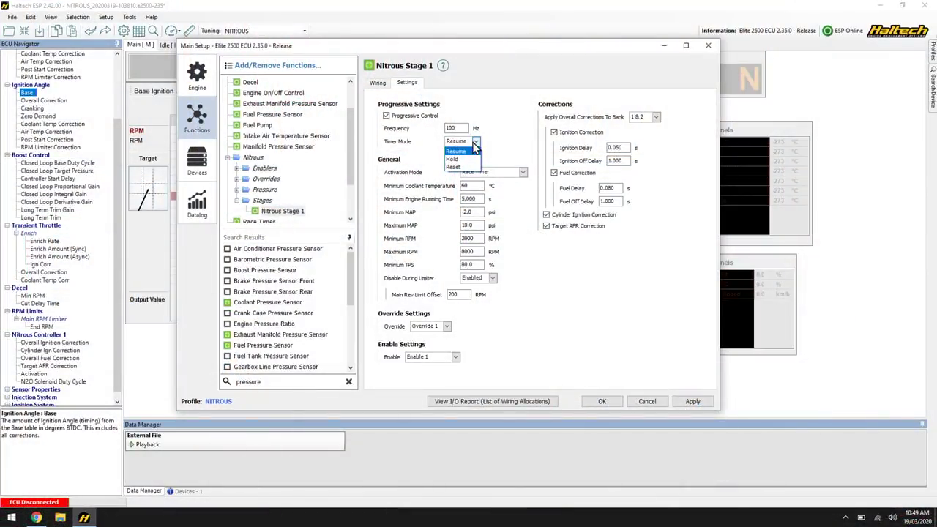
click(505, 147)
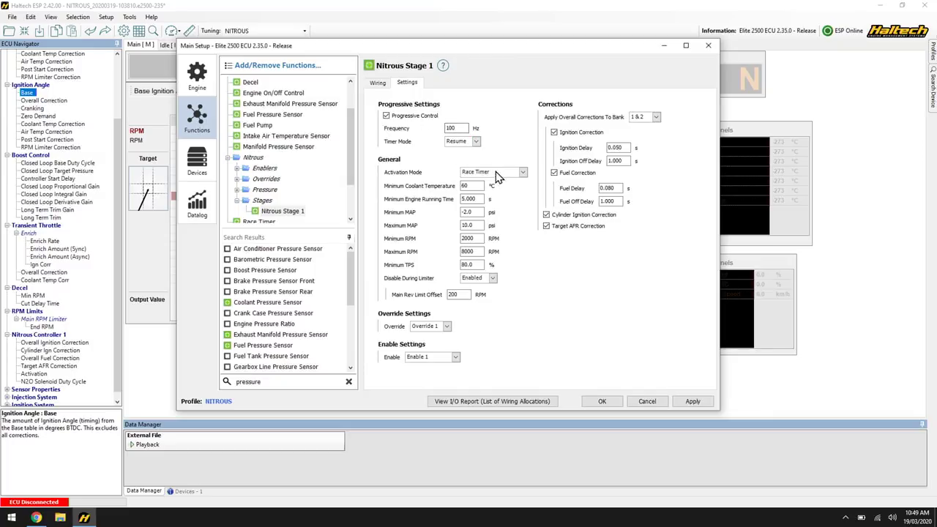
click(523, 173)
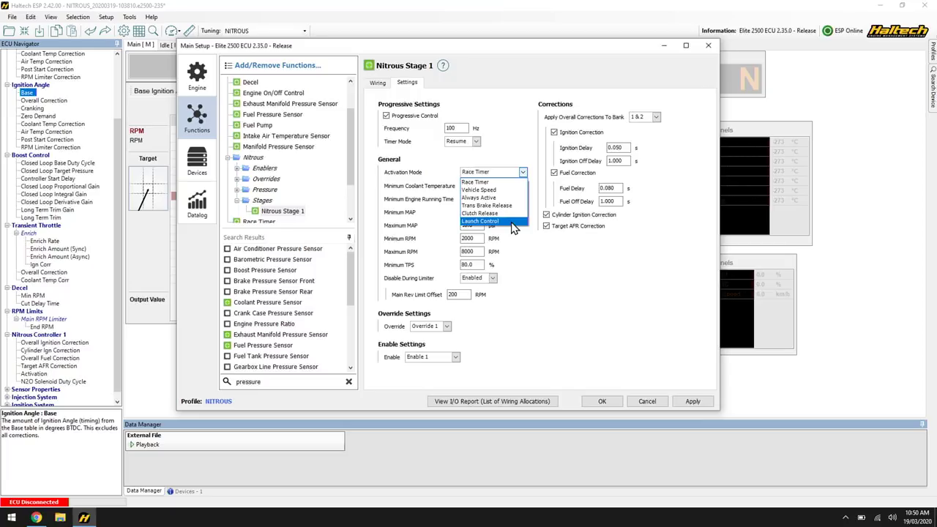
click(522, 172)
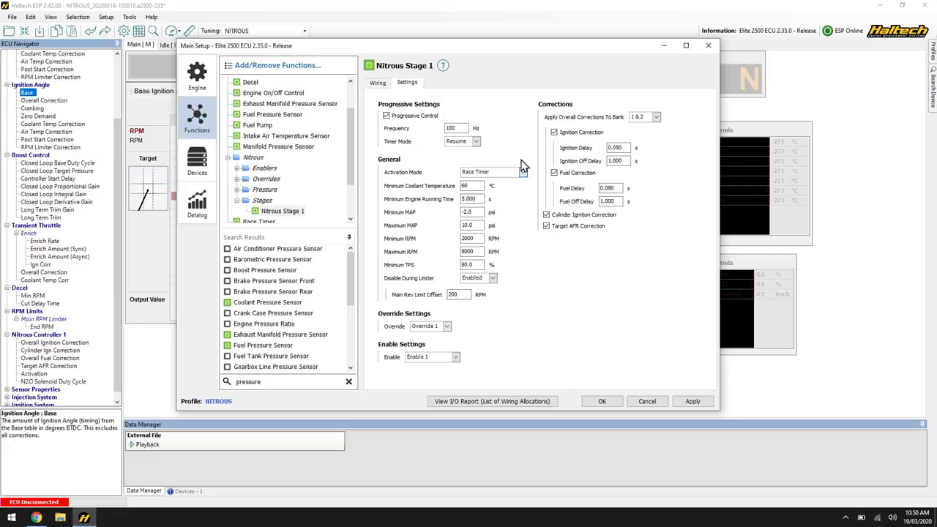
Go through the general activation limits and correction delays for Nitrous Stage 1, setting the maximum RPM to 10000.
double_click(473, 188)
double_click(481, 199)
double_click(477, 212)
click(477, 225)
double_click(483, 240)
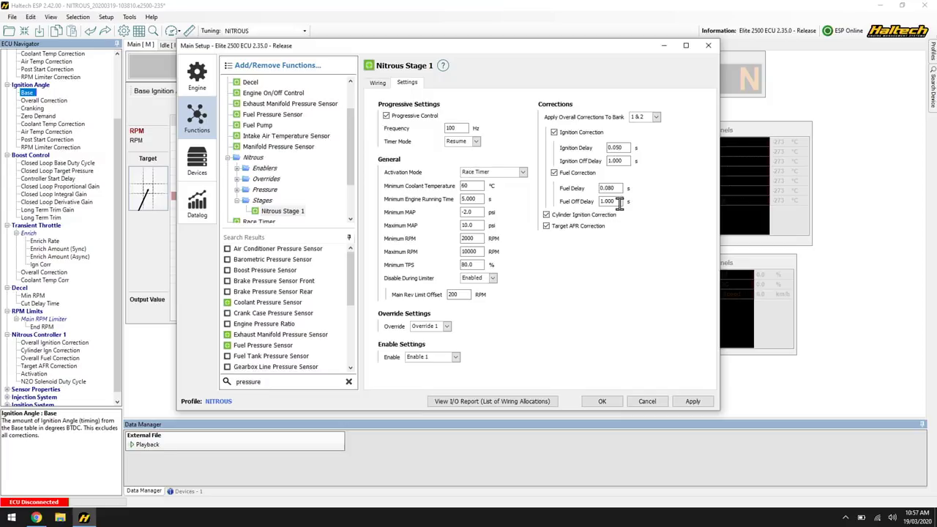
click(619, 204)
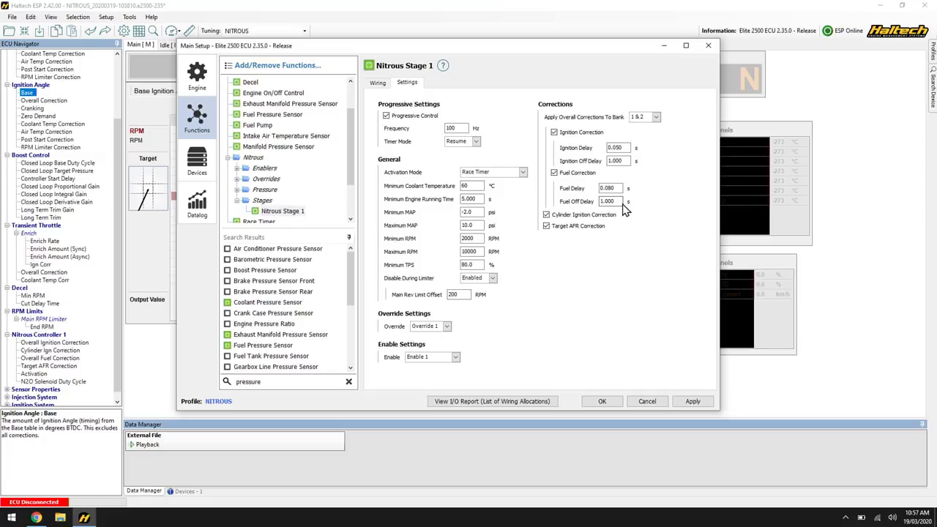
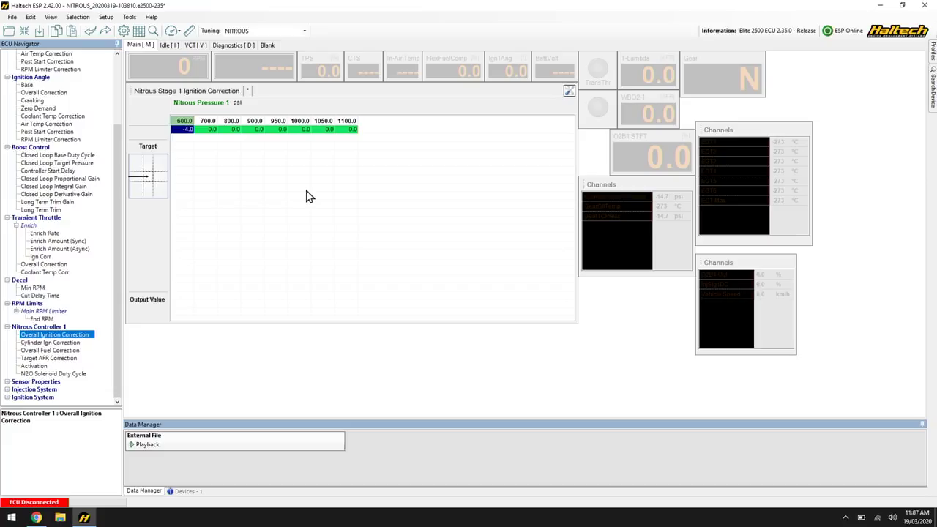
Set the Nitrous Stage 1 overall ignition correction to -4 degrees in every nitrous pressure column.
key(ctrl+a)
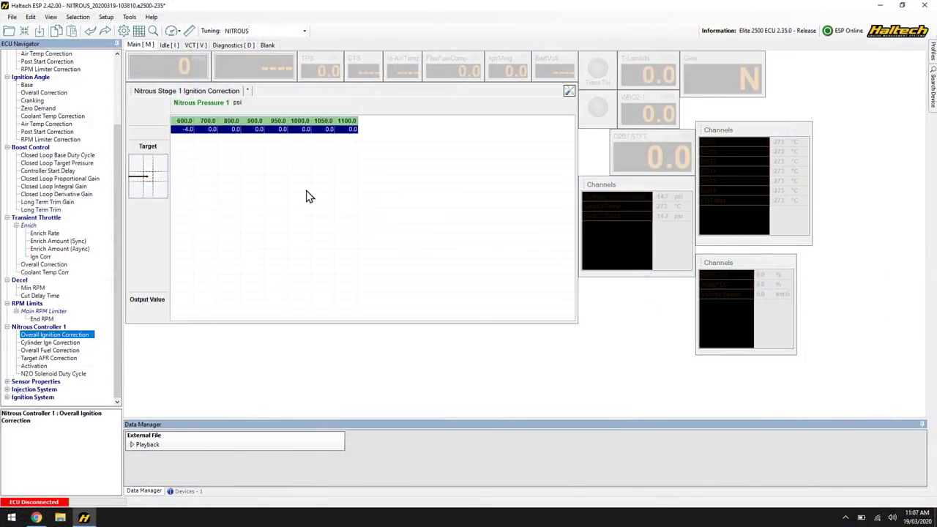
key(equal)
text(-4)
key(Return)
key(Left)
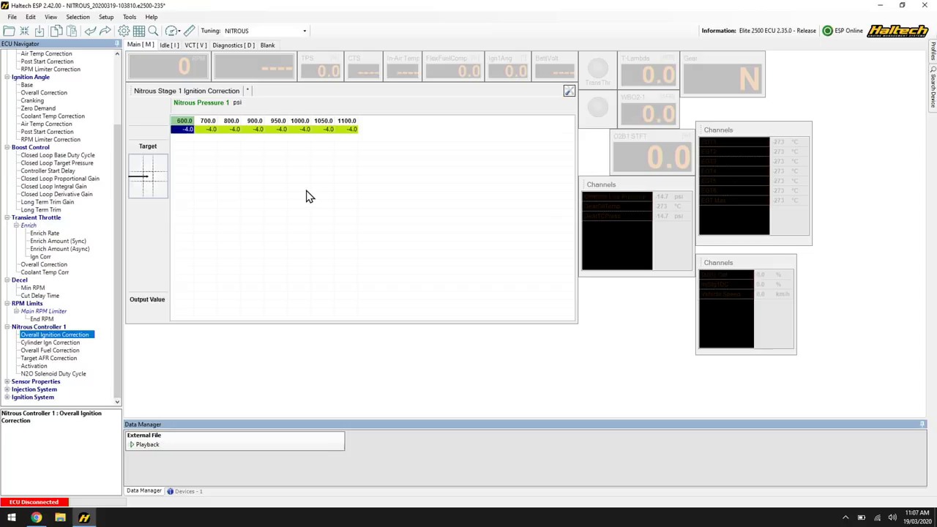
Set the overall ignition correction to -3 degrees at 600 psi and -5 degrees at 1100 psi.
key(Right)
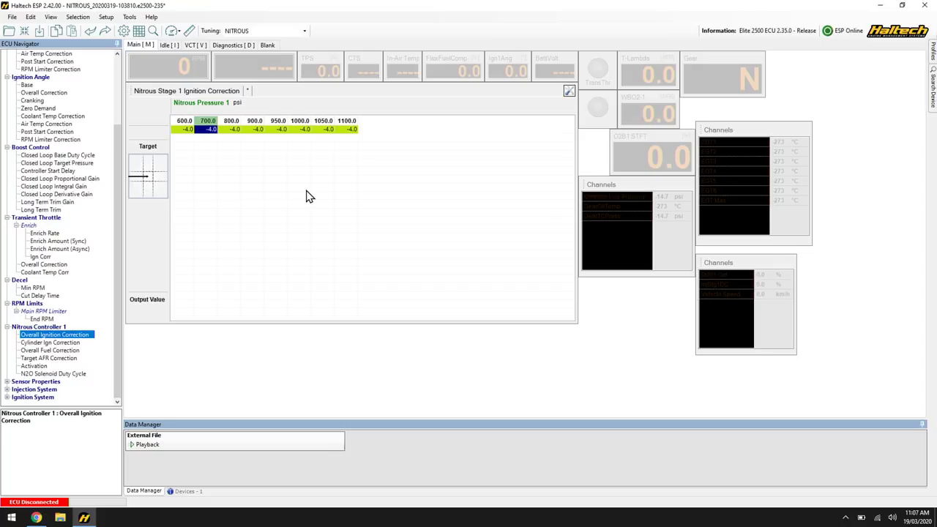
key(Left)
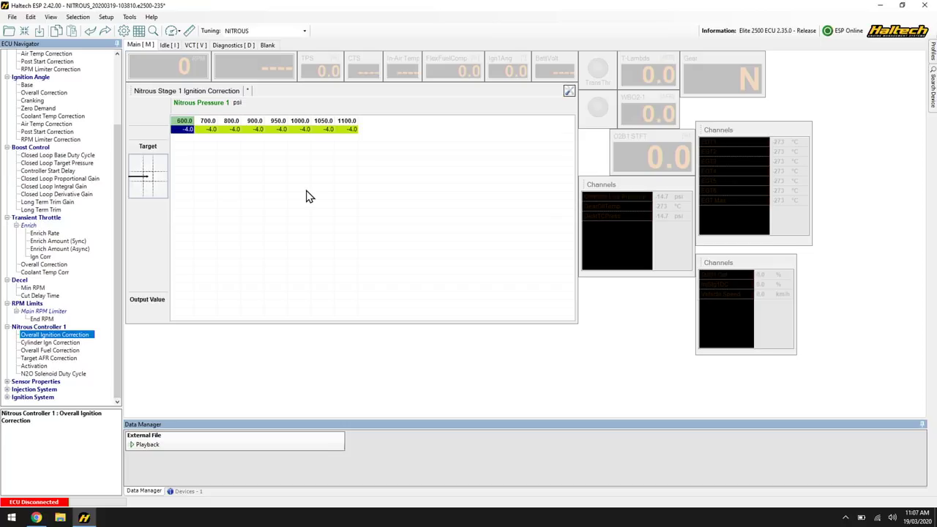
key(Right)
key(Left)
text(-3)
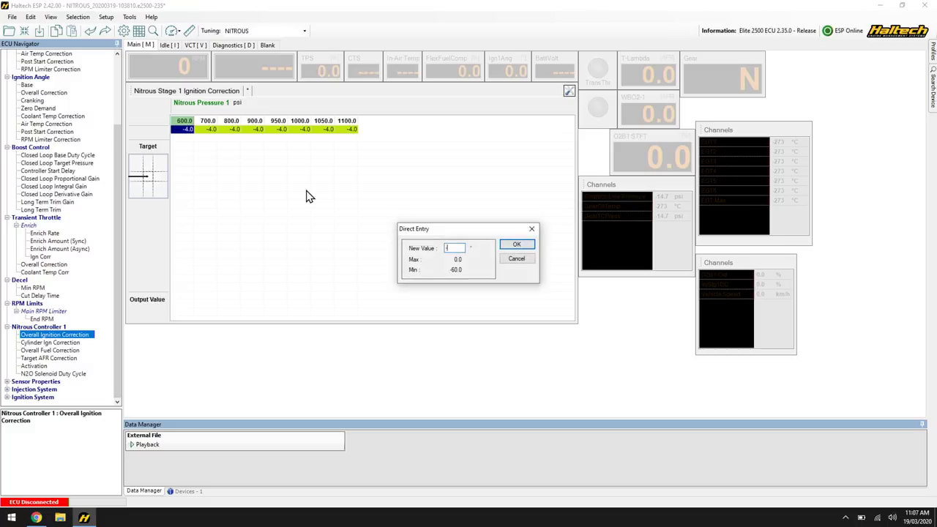
key(Return)
key(Right)
key(End)
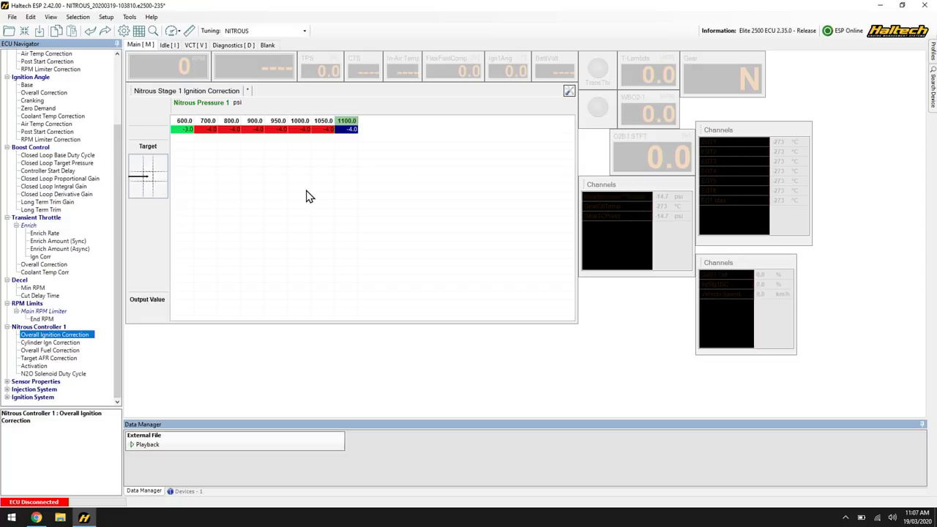
text(-5)
key(Return)
Interpolate the overall ignition correction across the whole row from 600 to 1100 psi and check the cells.
key(ctrl+a)
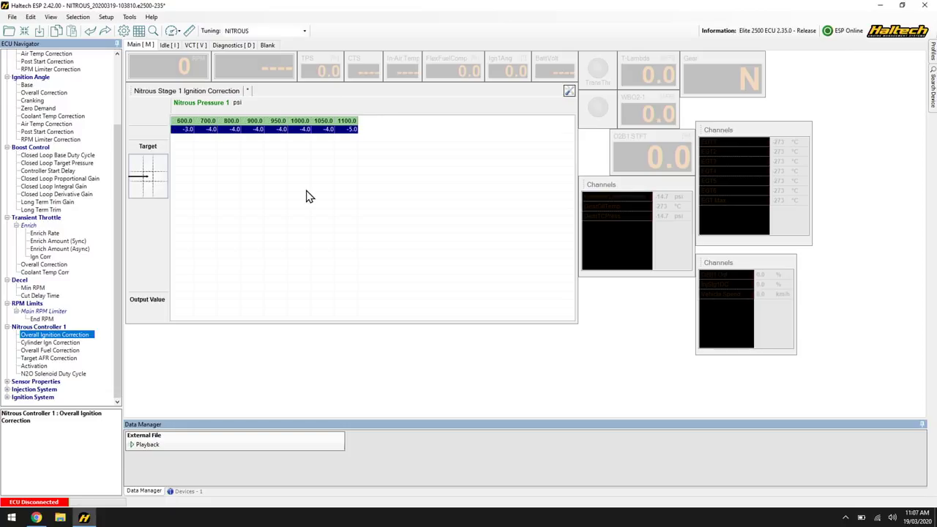
key(i)
key(Right)
key(Right)
key(Right)
key(Right)
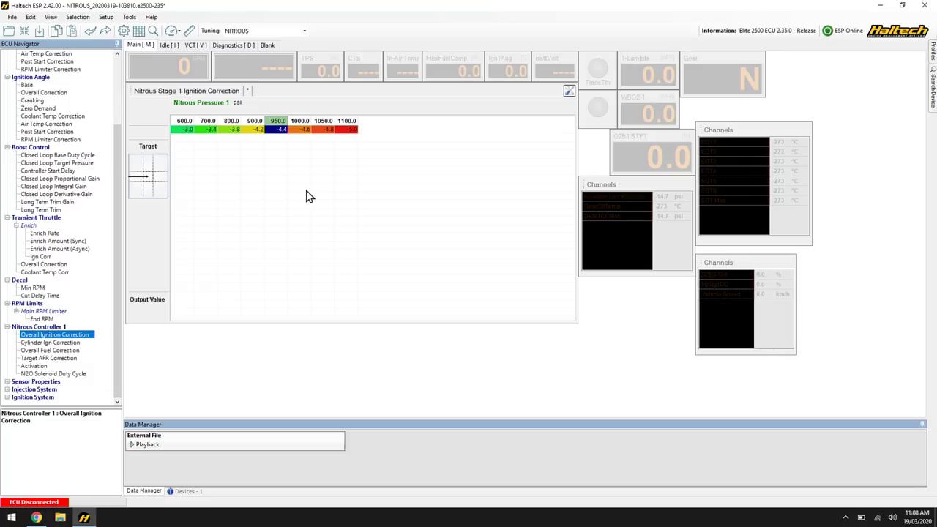
Set the Nitrous Stage 1 cylinder ignition correction for cylinder 7 to -1 degree.
key(Down)
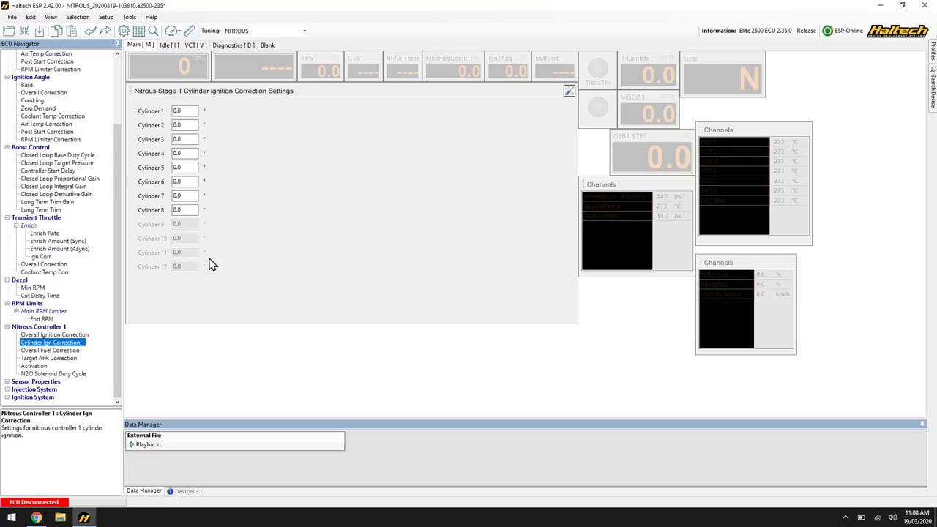
click(194, 196)
text(-1)
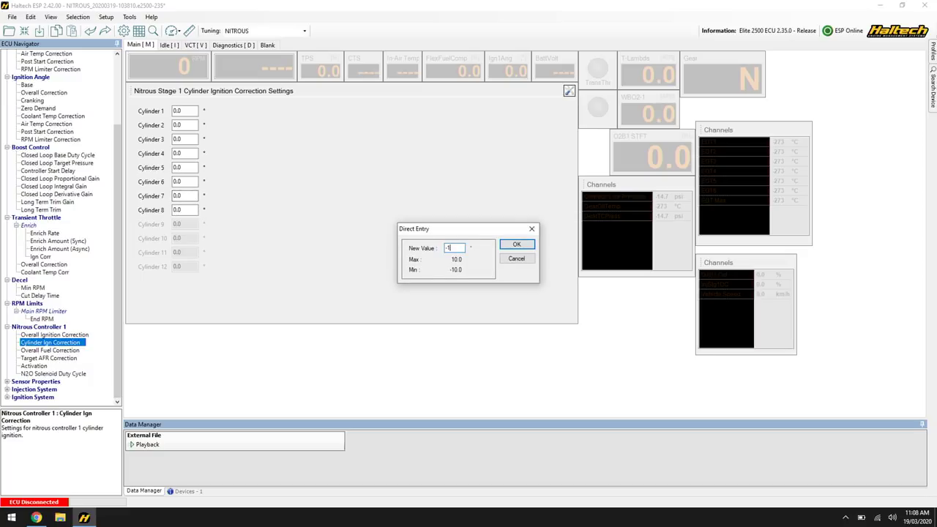
key(Return)
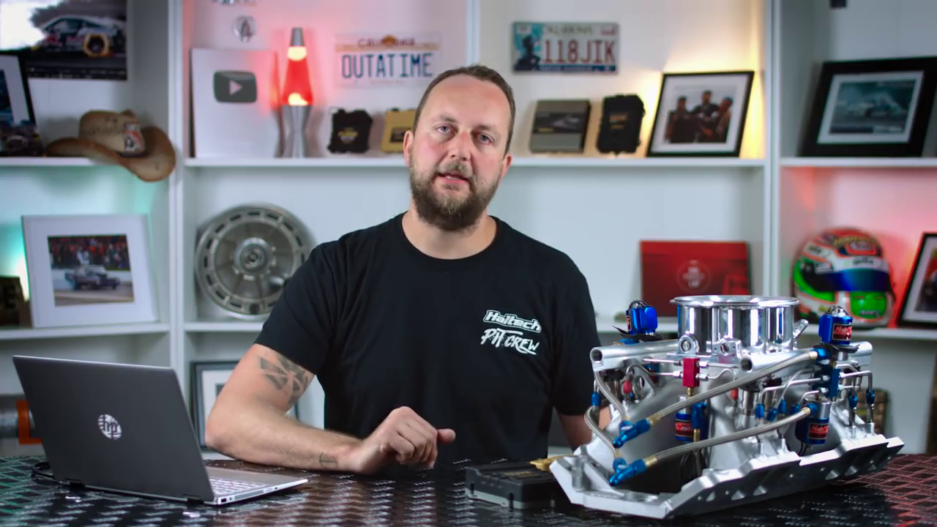
Set the Nitrous Stage 1 target AFR correction to -1 in every nitrous pressure column.
click(56, 359)
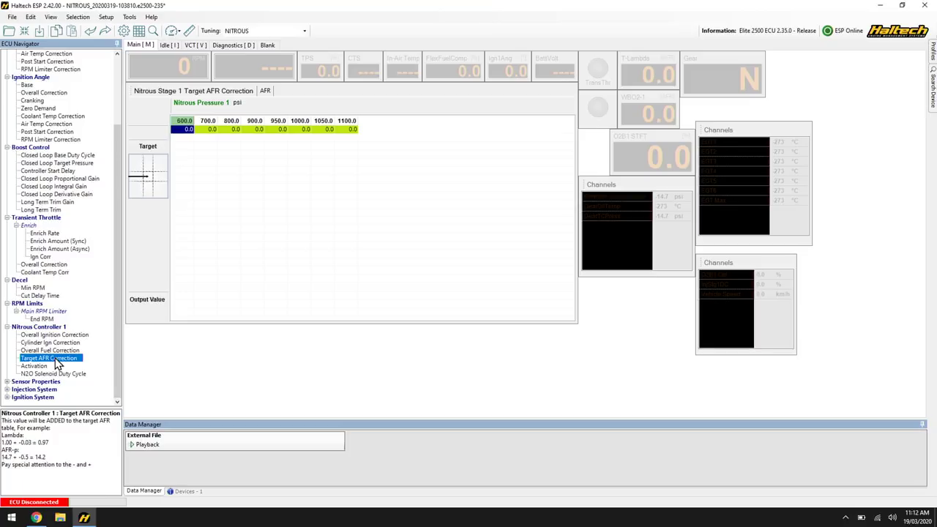
key(ctrl+a)
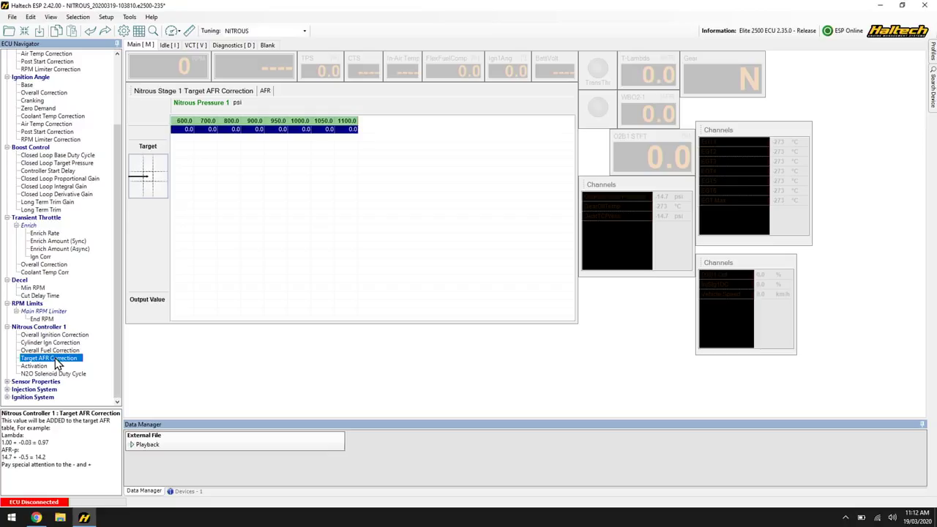
key(equal)
text(-1)
key(Return)
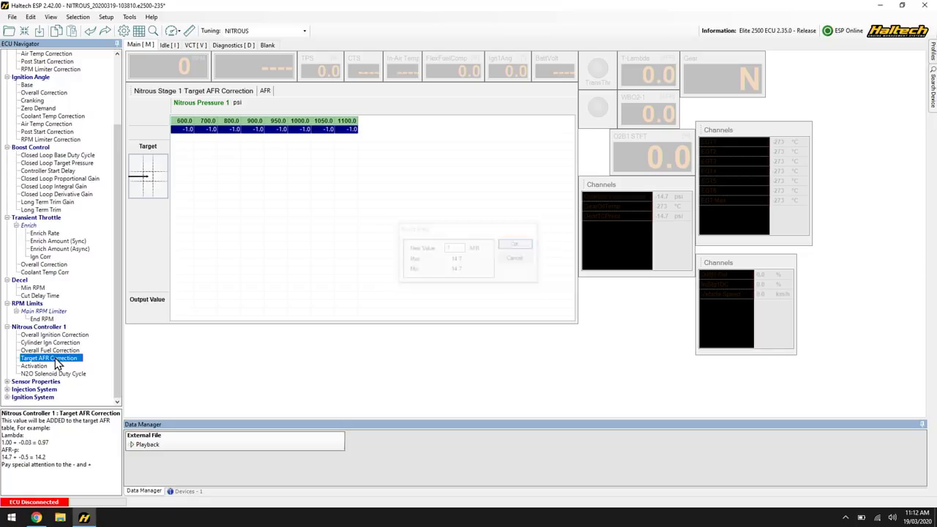